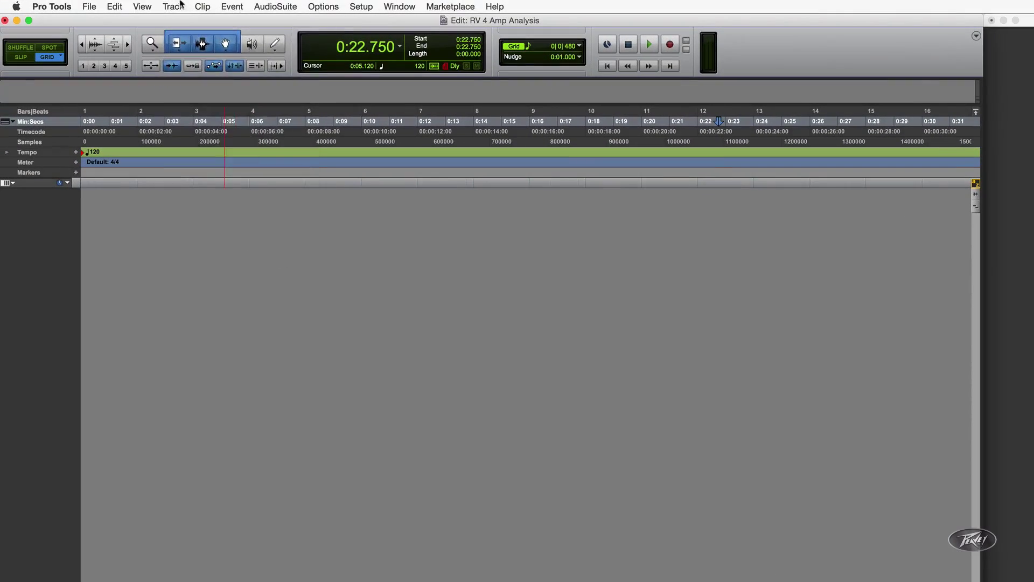
Create four audio tracks named ReValver 4, SM7b, Senn and Beyer, and record-arm the three microphone tracks.
{"action": "left_click", "coordinate": [175, 6]}
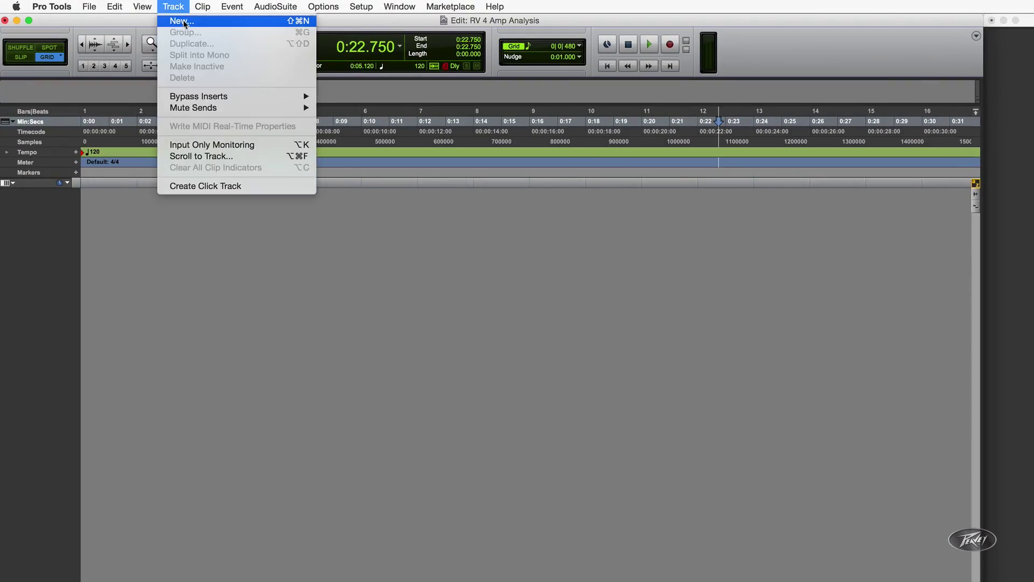
{"action": "left_click", "coordinate": [183, 20]}
{"action": "key", "text": "Return"}
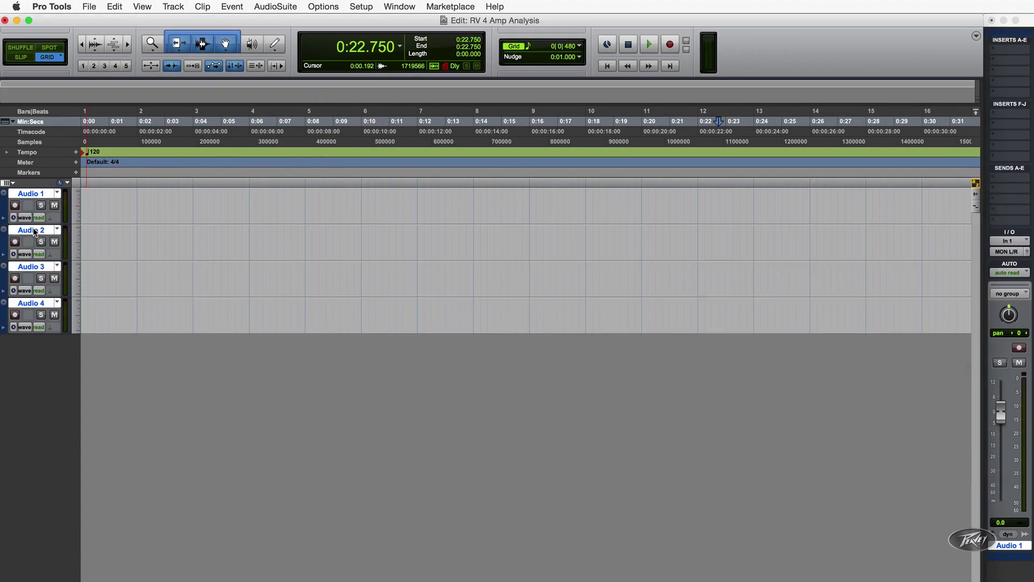
{"action": "double_click", "coordinate": [33, 231]}
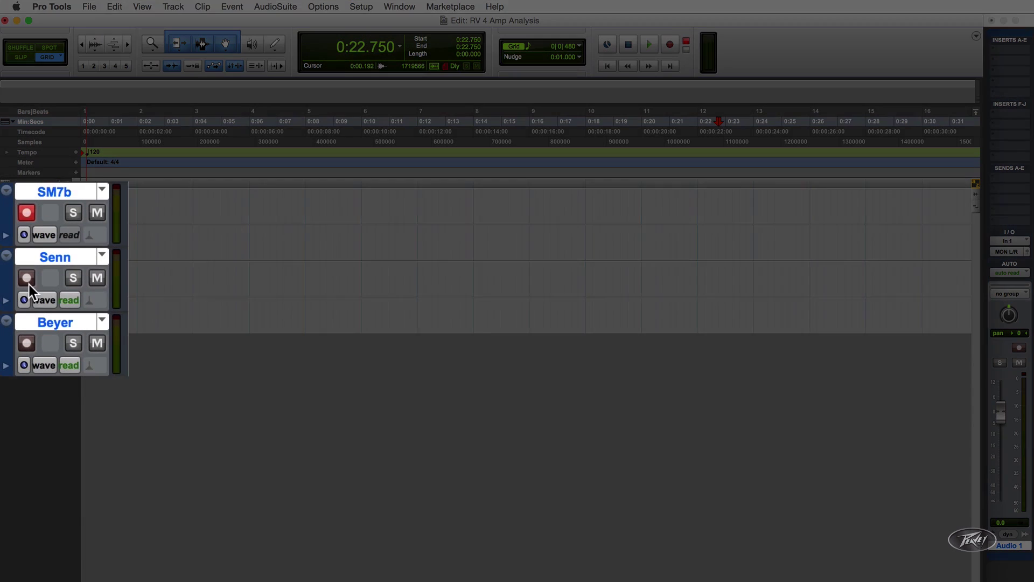
{"action": "left_click", "coordinate": [28, 278]}
{"action": "left_click", "coordinate": [28, 344]}
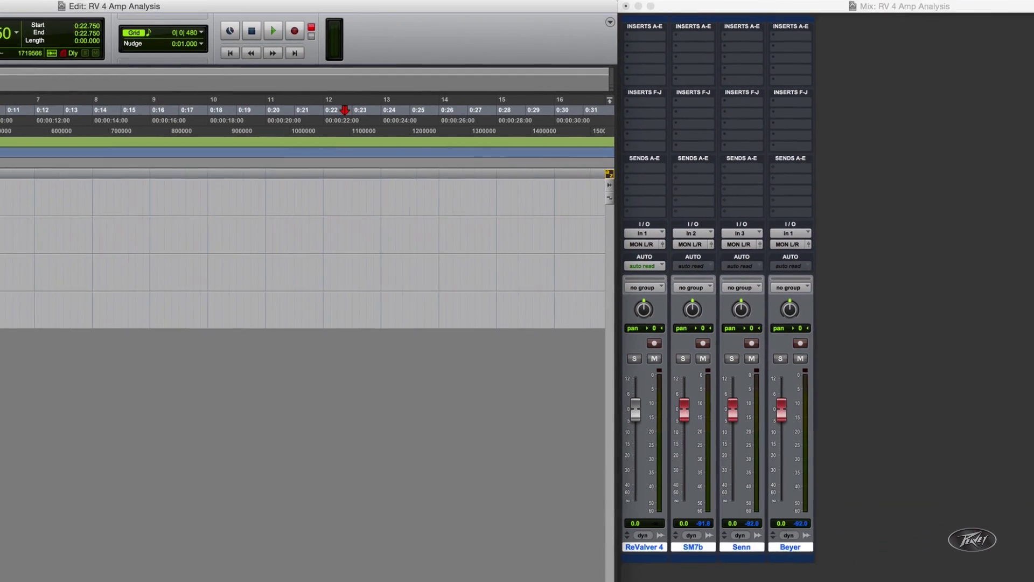
Insert the ReValver 4 Guitar amp sim (mono) plug-in on the ReValver 4 track and load the ACT Combo amp in it.
{"action": "mouse_move", "coordinate": [538, 61]}
{"action": "mouse_move", "coordinate": [625, 131]}
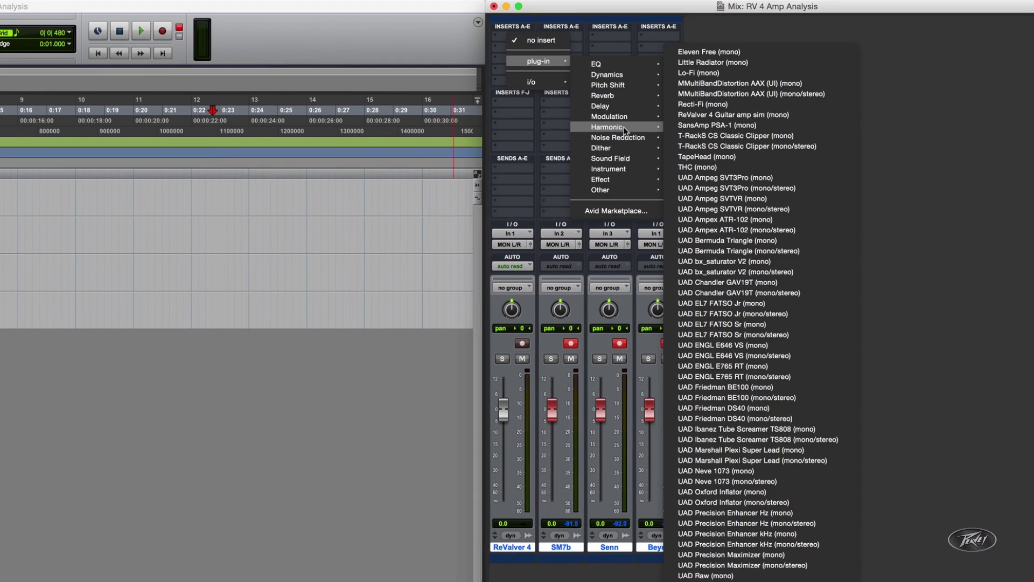
{"action": "left_click", "coordinate": [700, 115]}
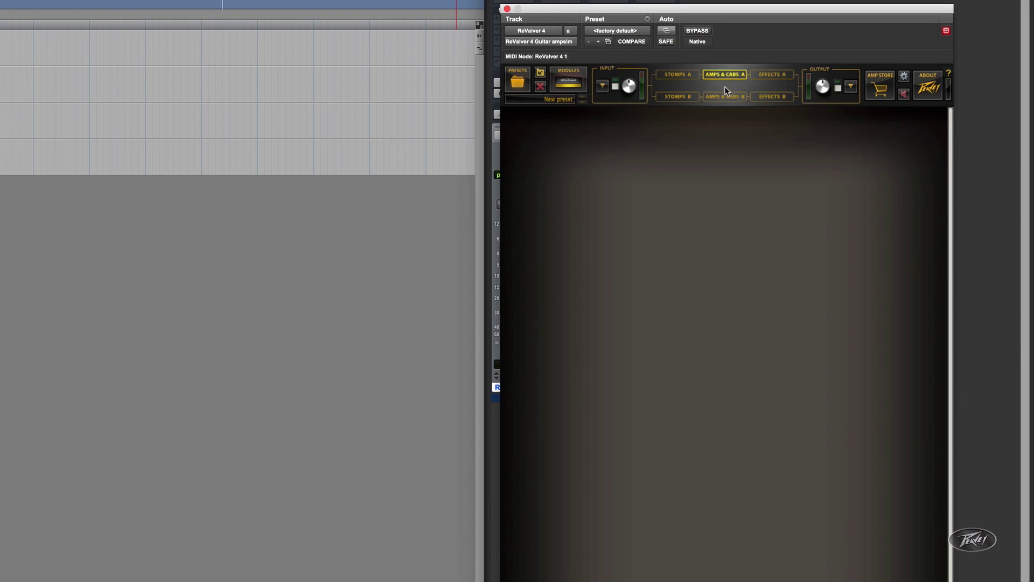
{"action": "left_click", "coordinate": [725, 90]}
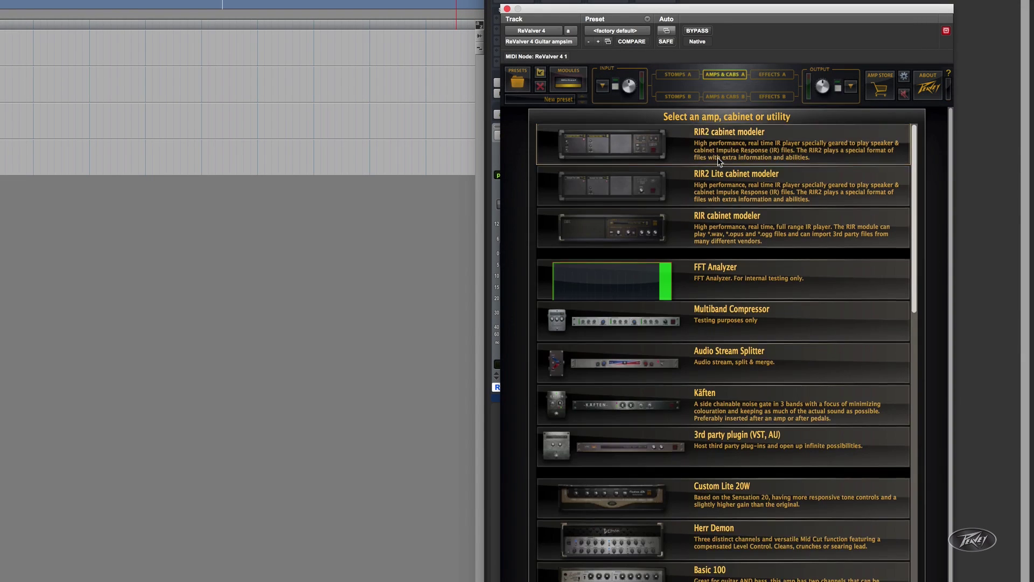
{"action": "scroll", "coordinate": [717, 168], "scroll_direction": "down", "scroll_amount": 10}
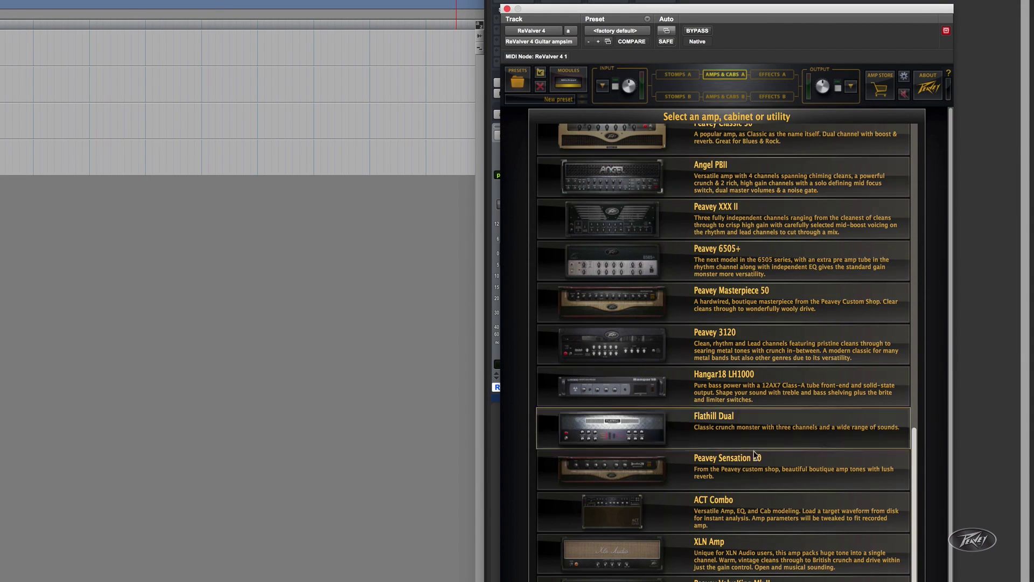
{"action": "left_click", "coordinate": [760, 516]}
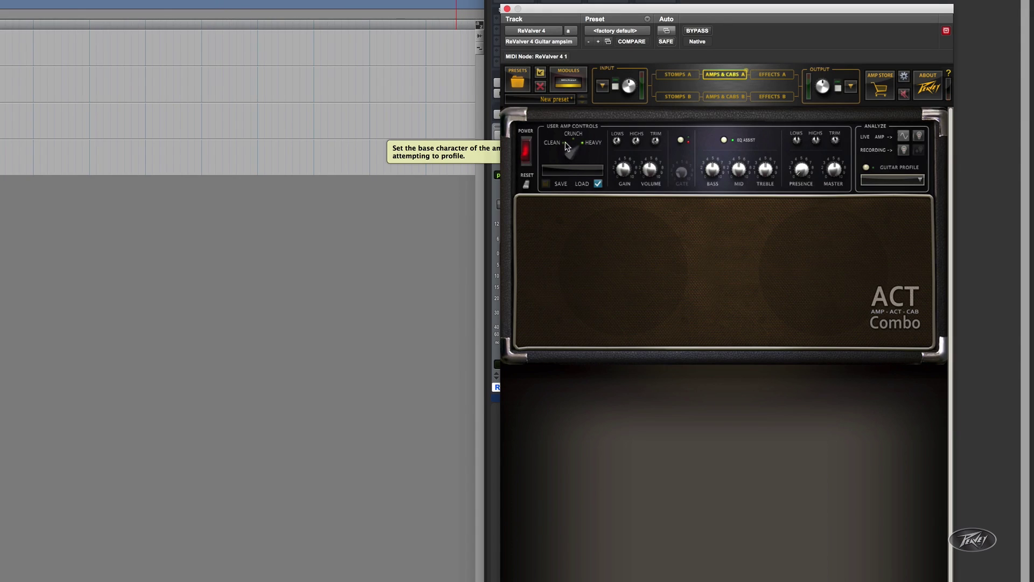
Generate the live-amp test tones from the ACT Combo and save them as a wave clip named Tone Output.
{"action": "mouse_move", "coordinate": [625, 171]}
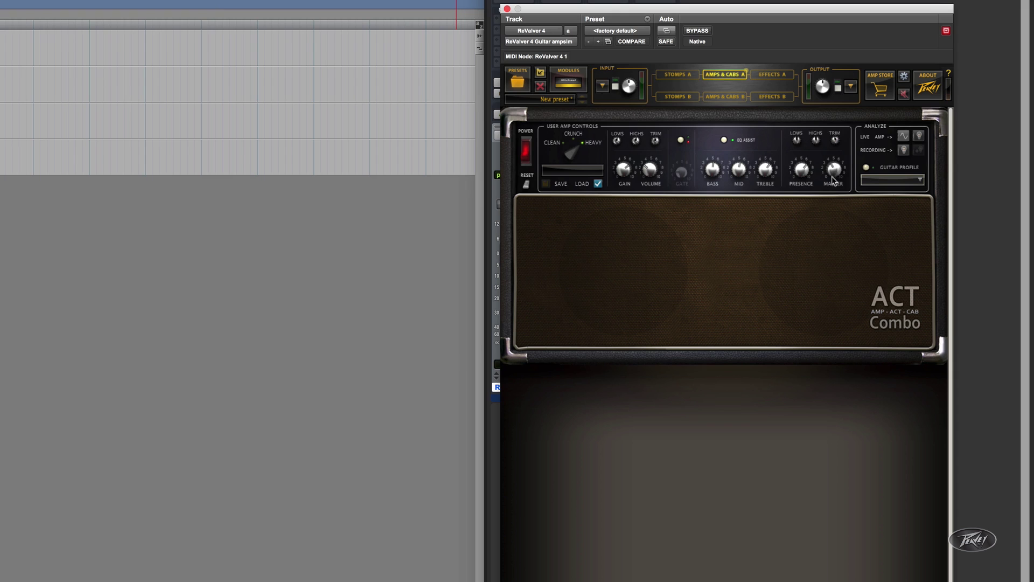
{"action": "left_click", "coordinate": [905, 135]}
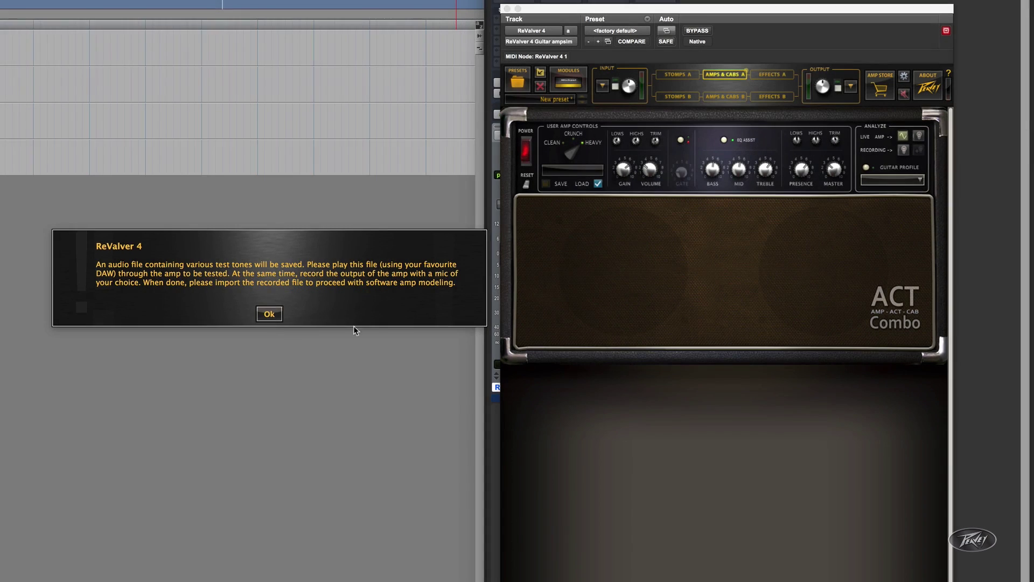
{"action": "left_click", "coordinate": [269, 314]}
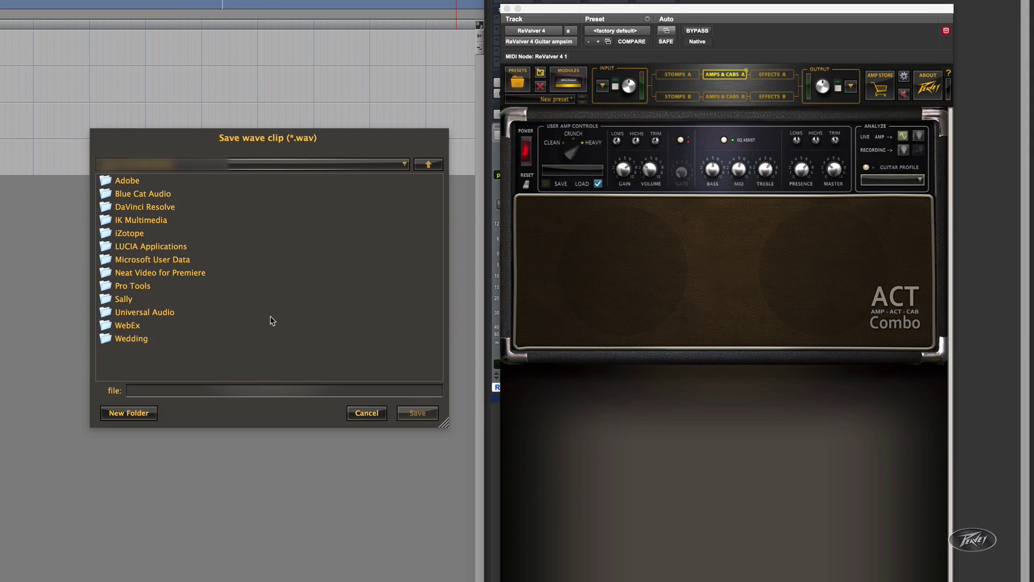
{"action": "left_click", "coordinate": [266, 391]}
{"action": "type", "text": "Tone"}
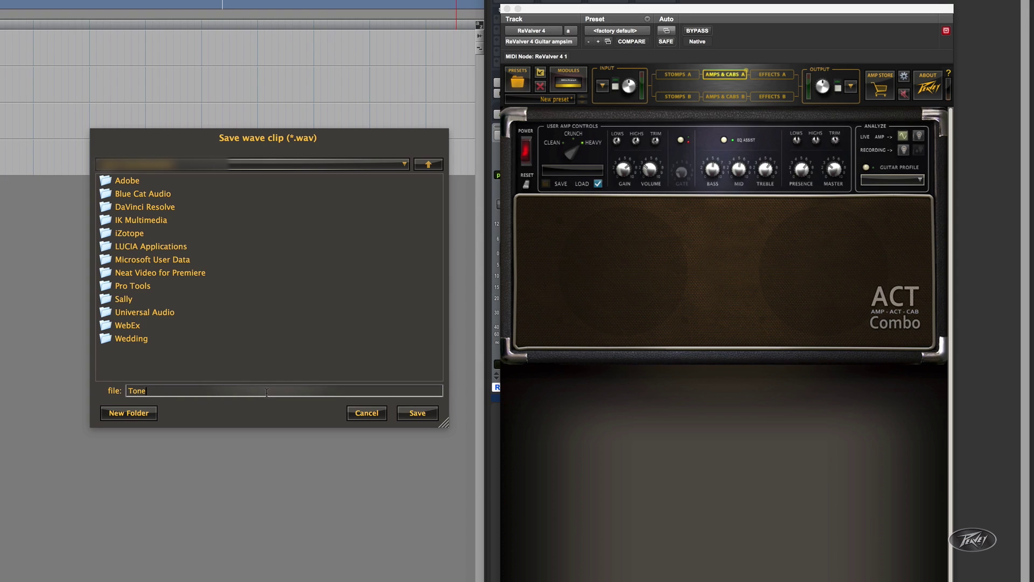
{"action": "type", "text": " Outpu"}
{"action": "key", "text": "Return"}
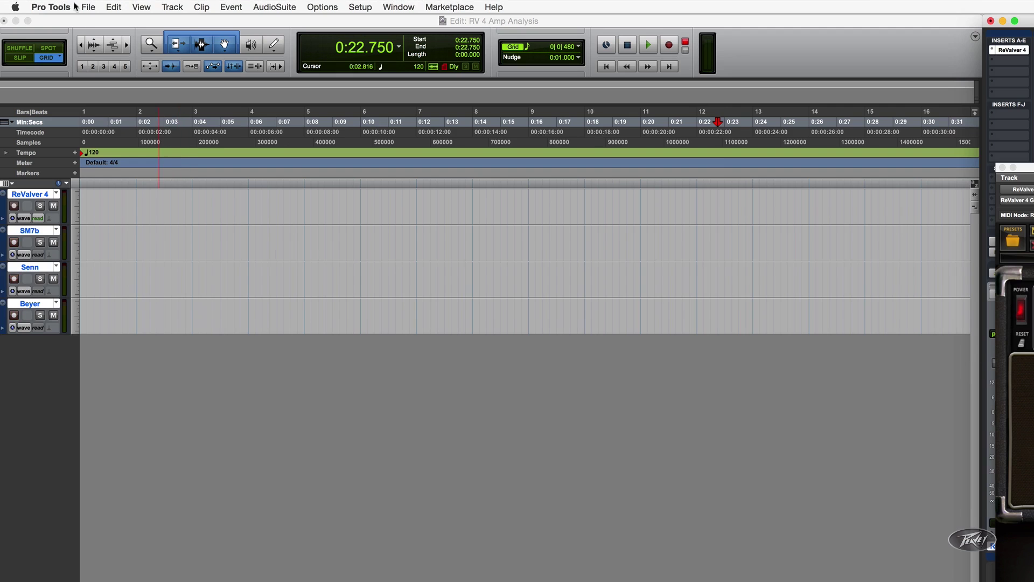
Import the Tone Output audio file onto a new track at the session start.
{"action": "left_click", "coordinate": [87, 7]}
{"action": "mouse_move", "coordinate": [173, 167]}
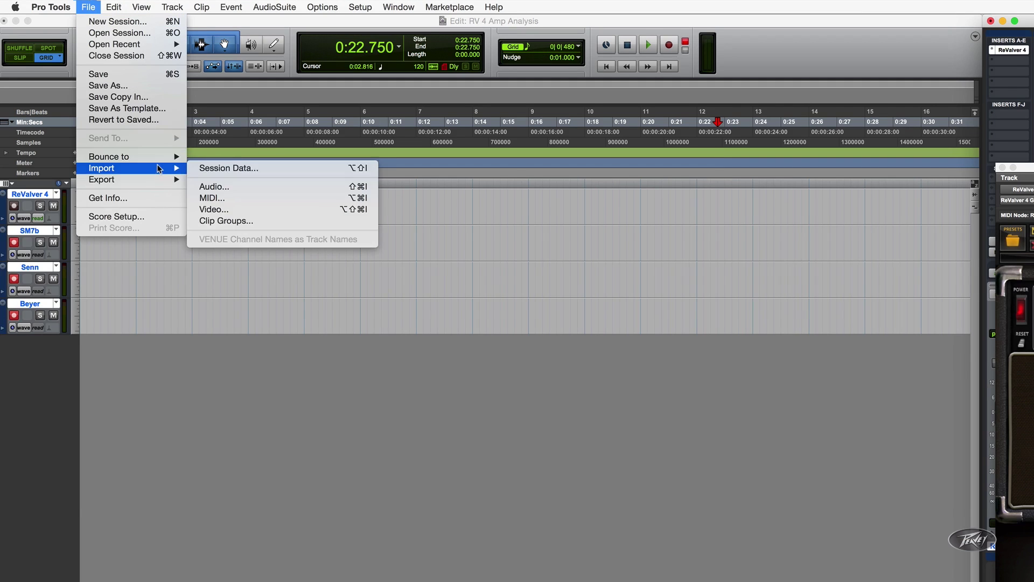
{"action": "left_click", "coordinate": [202, 185]}
{"action": "double_click", "coordinate": [674, 289]}
{"action": "key", "text": "Return"}
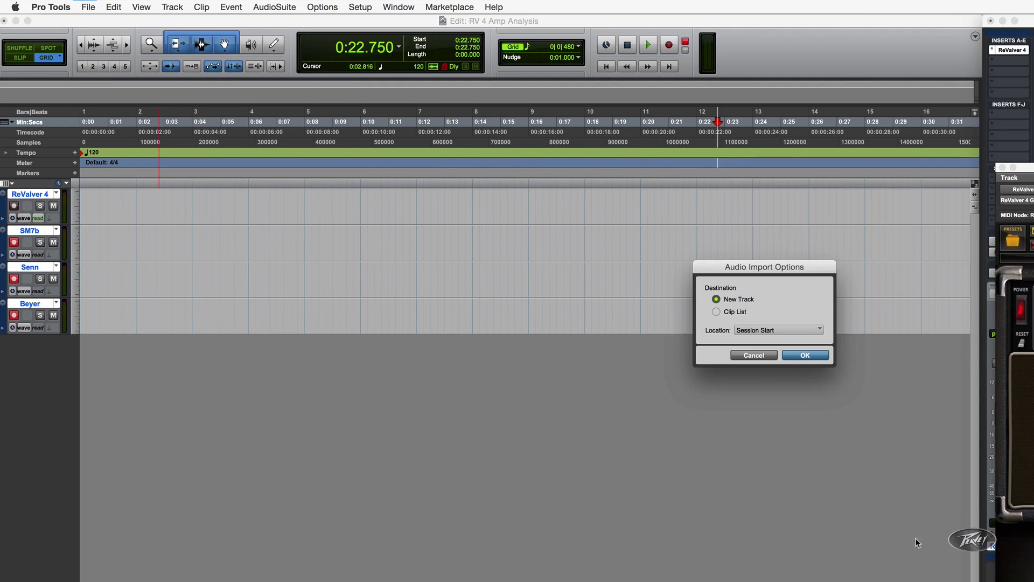
{"action": "left_click", "coordinate": [803, 355]}
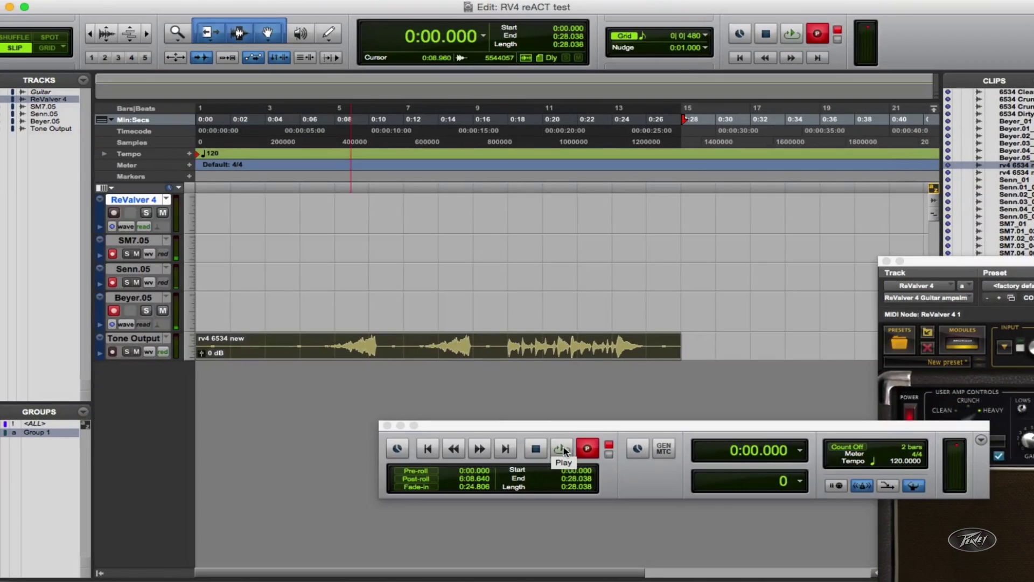
Record the amp's response to the test tones on the three armed microphone tracks.
{"action": "left_click", "coordinate": [562, 449]}
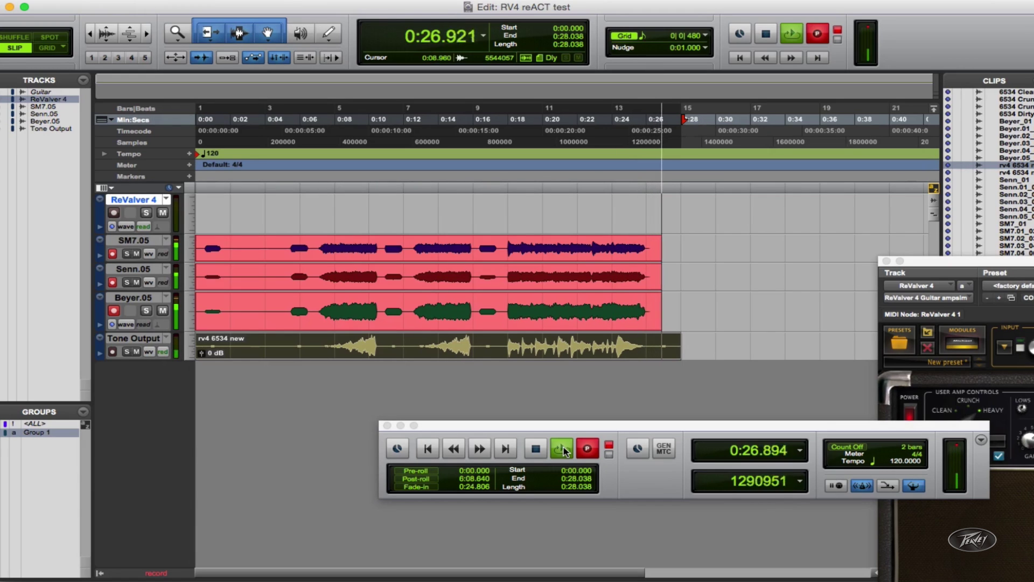
{"action": "key", "text": "space"}
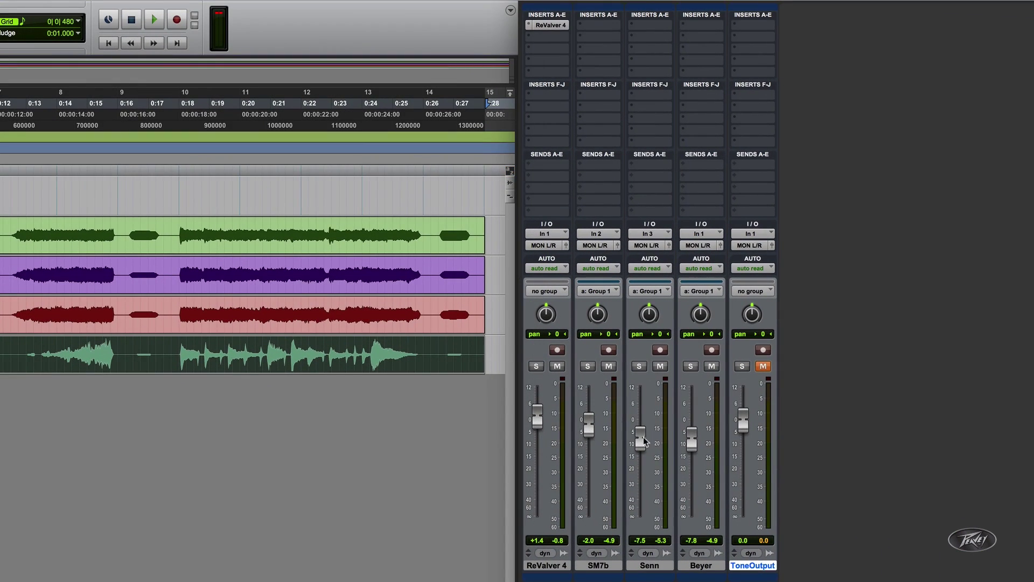
Bounce the microphone mix offline as an interleaved 24-bit, 48 kHz WAV file named 6534+ crunch.
{"action": "key", "text": "super+alt+b"}
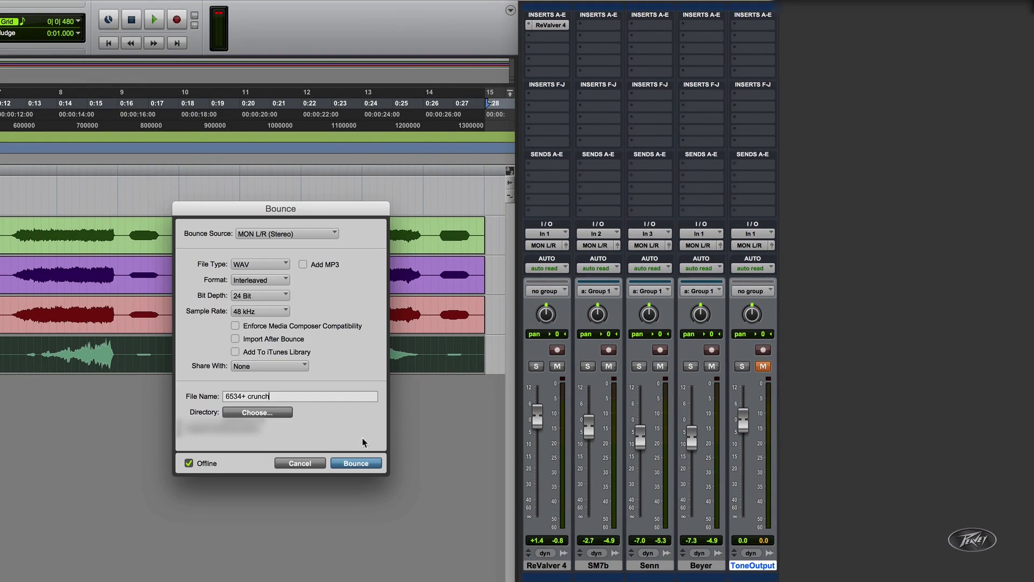
{"action": "left_click", "coordinate": [359, 462]}
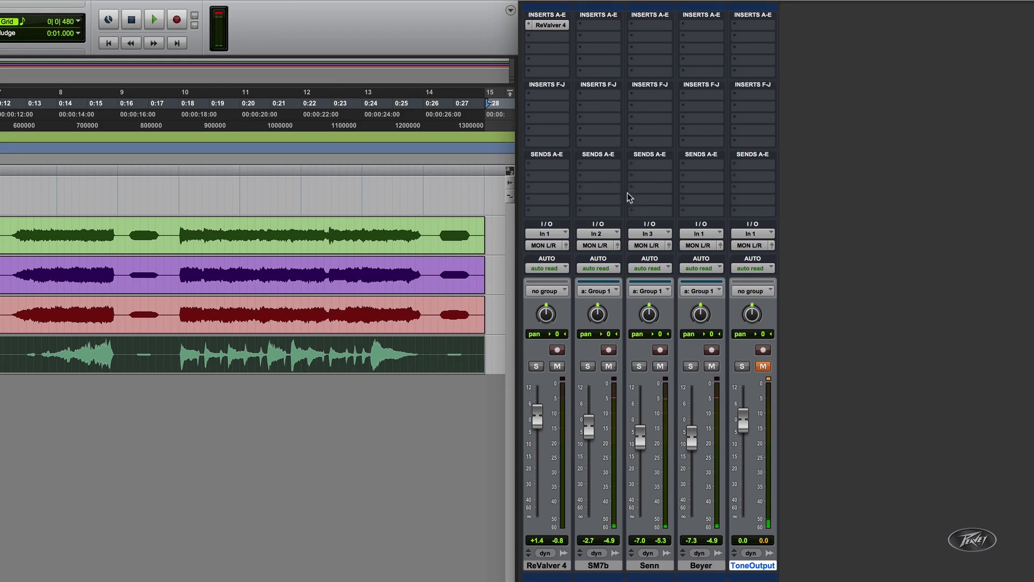
Load 6534+ crunch.wav into the ACT Combo's live amp analysis, keeping the current control settings.
{"action": "left_click", "coordinate": [548, 25]}
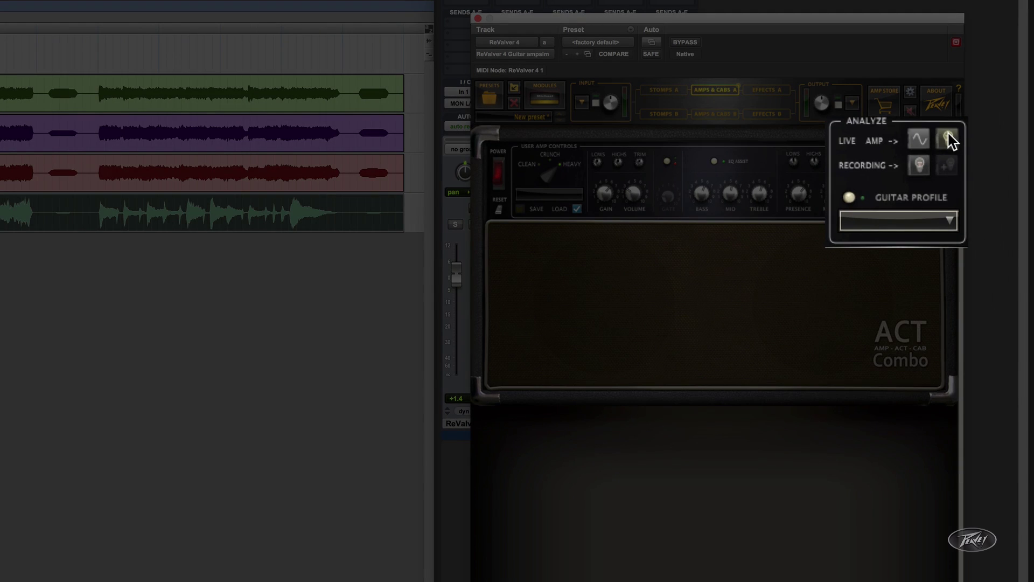
{"action": "left_click", "coordinate": [949, 140]}
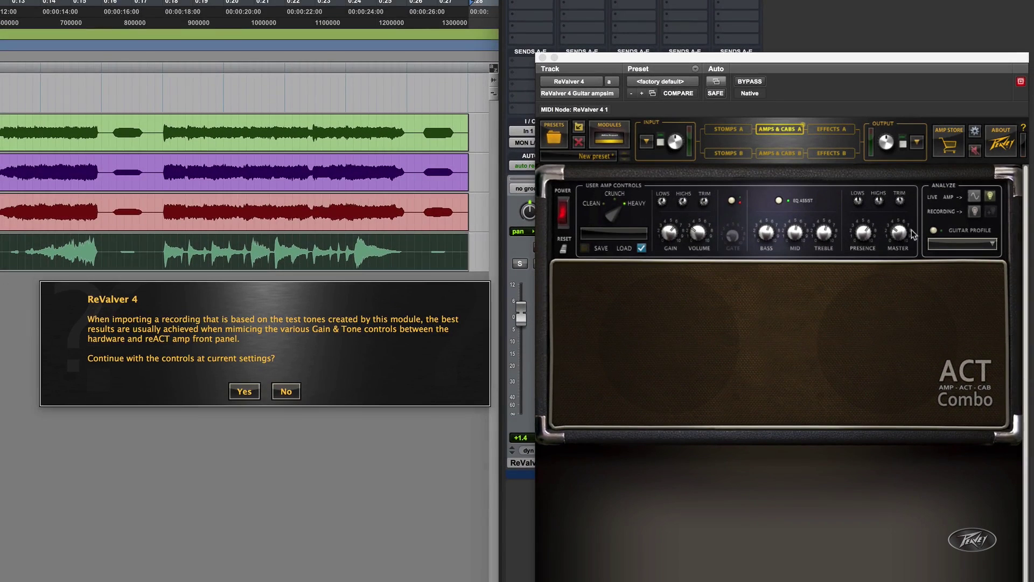
{"action": "left_click", "coordinate": [245, 393]}
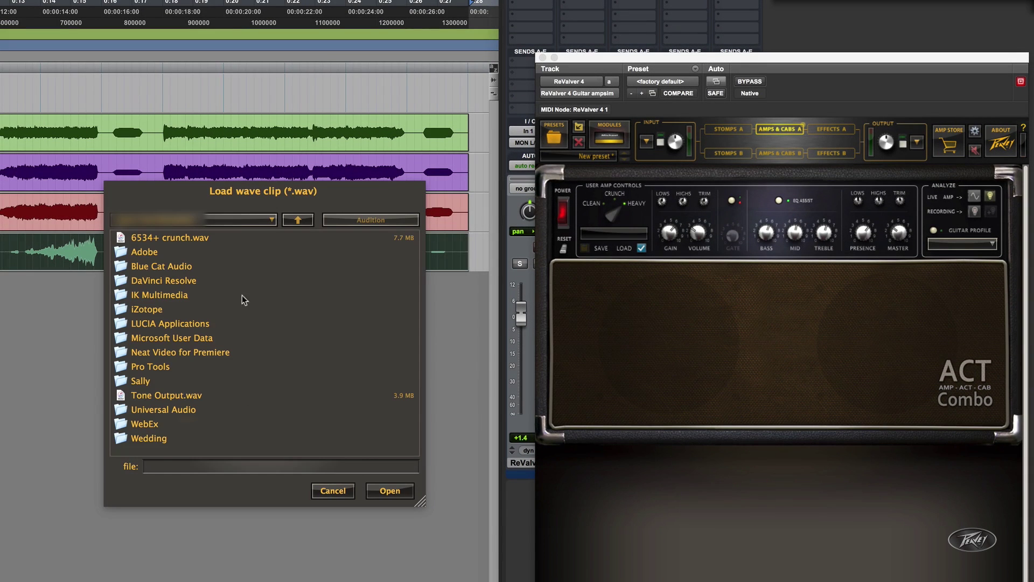
{"action": "double_click", "coordinate": [203, 242]}
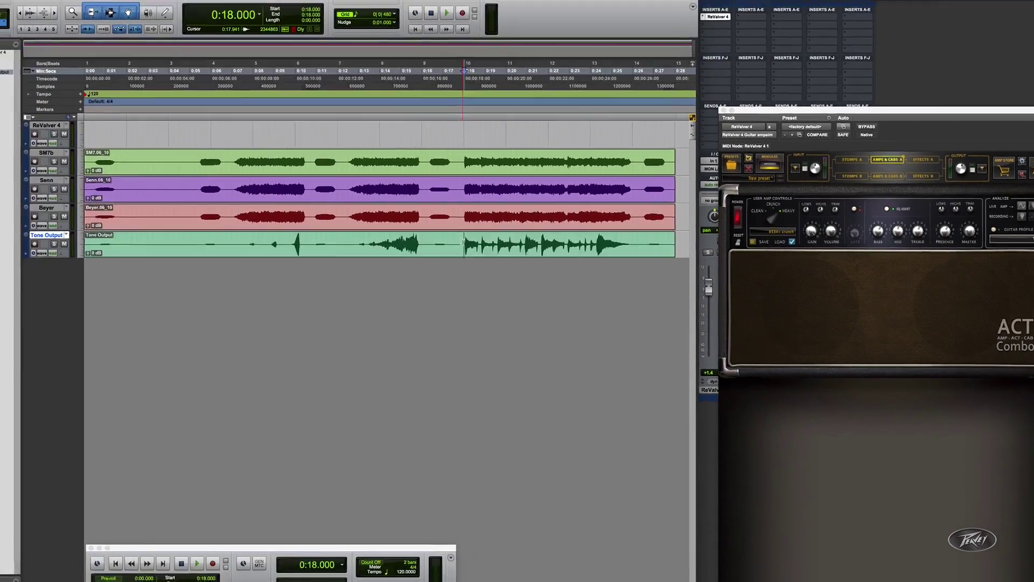
Split the Tone Output clip at 0:18.000 and copy its second part onto the ReValver 4 track at the same time position.
{"action": "key", "text": "b"}
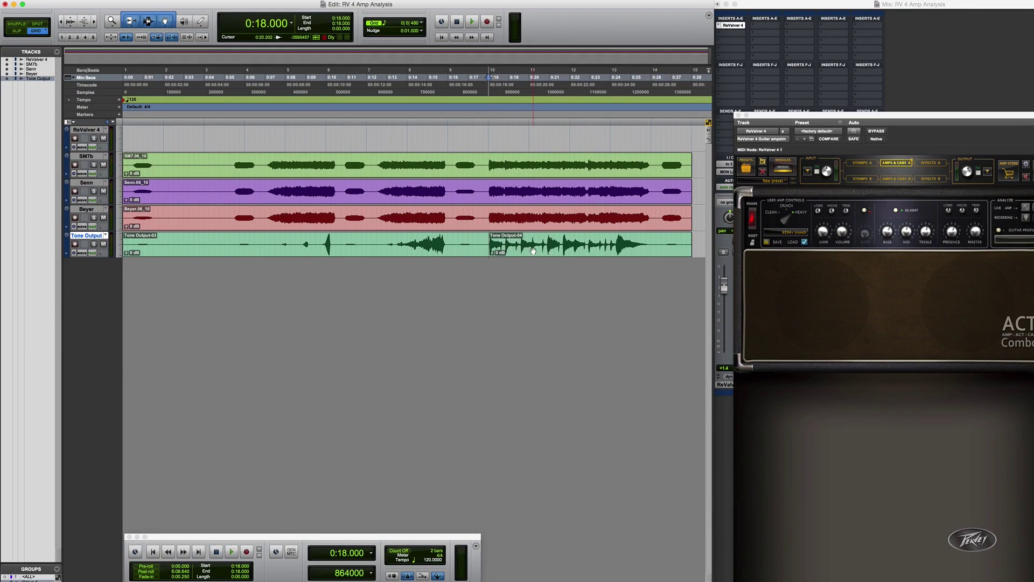
{"action": "left_click_drag", "start_coordinate": [533, 250], "coordinate": [529, 144]}
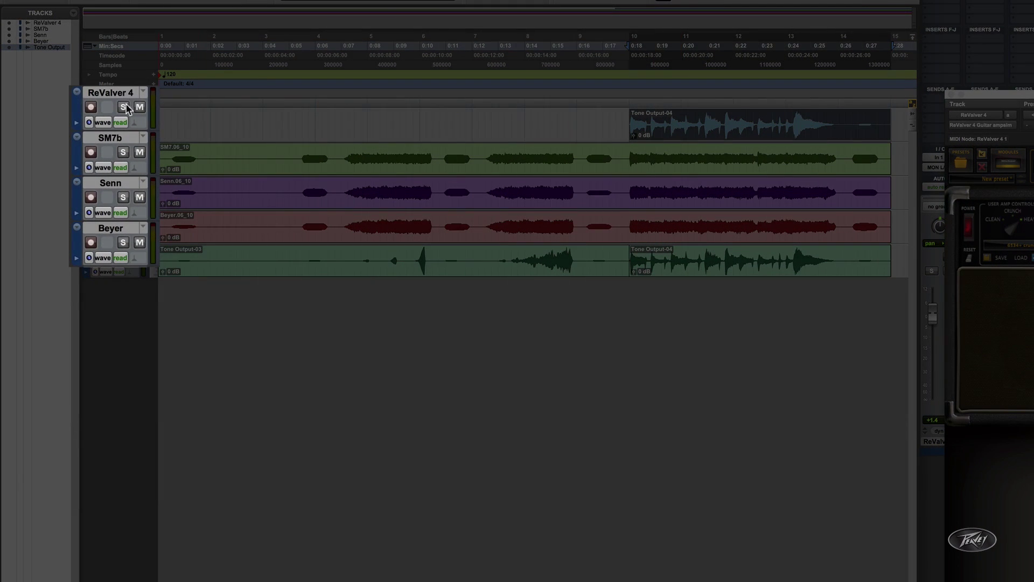
Play the guitar section and compare the sound of the ReValver 4 track with the three microphone tracks by alternating solo.
{"action": "left_click", "coordinate": [123, 107]}
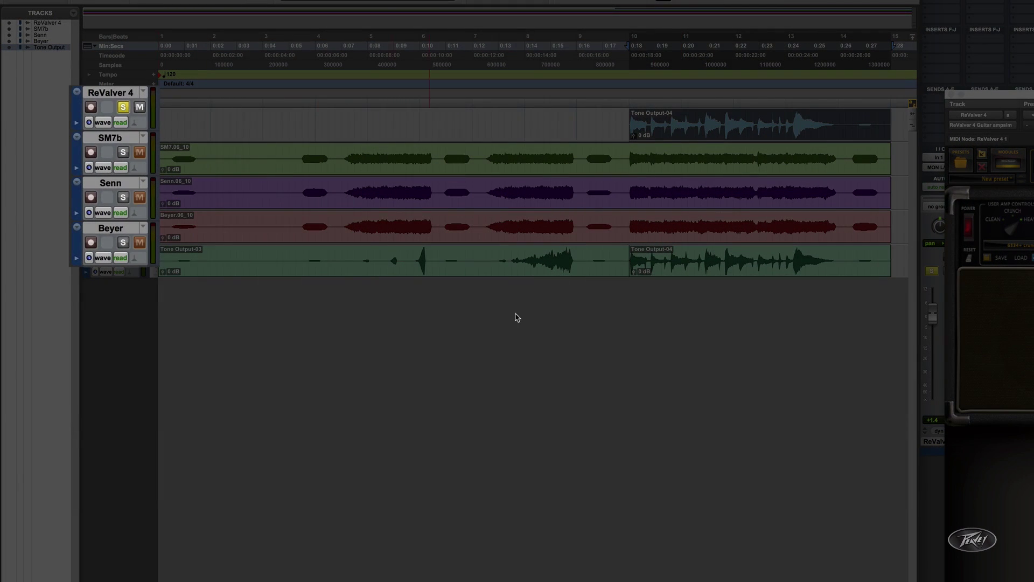
{"action": "key", "text": "space"}
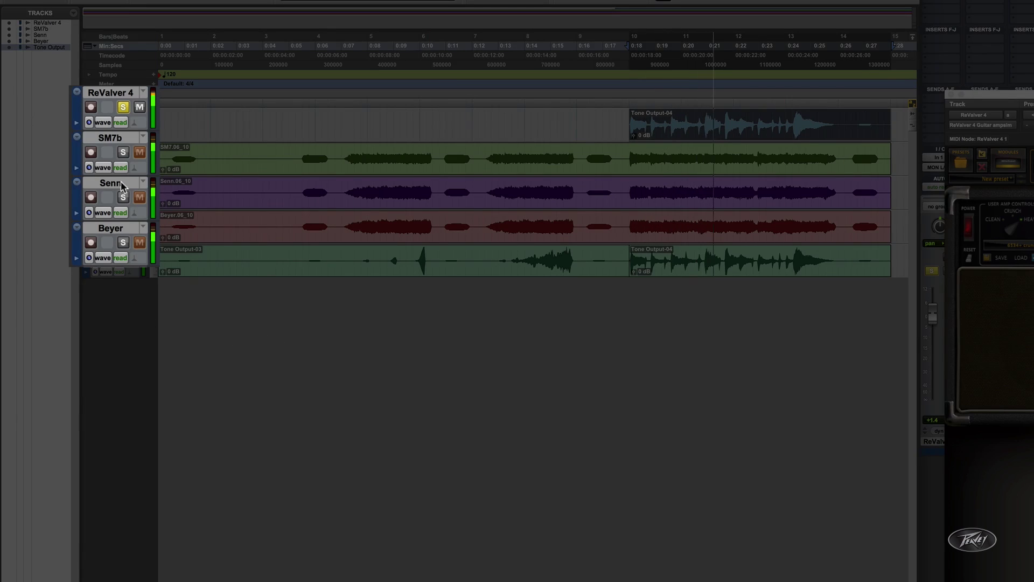
{"action": "left_click", "coordinate": [124, 152]}
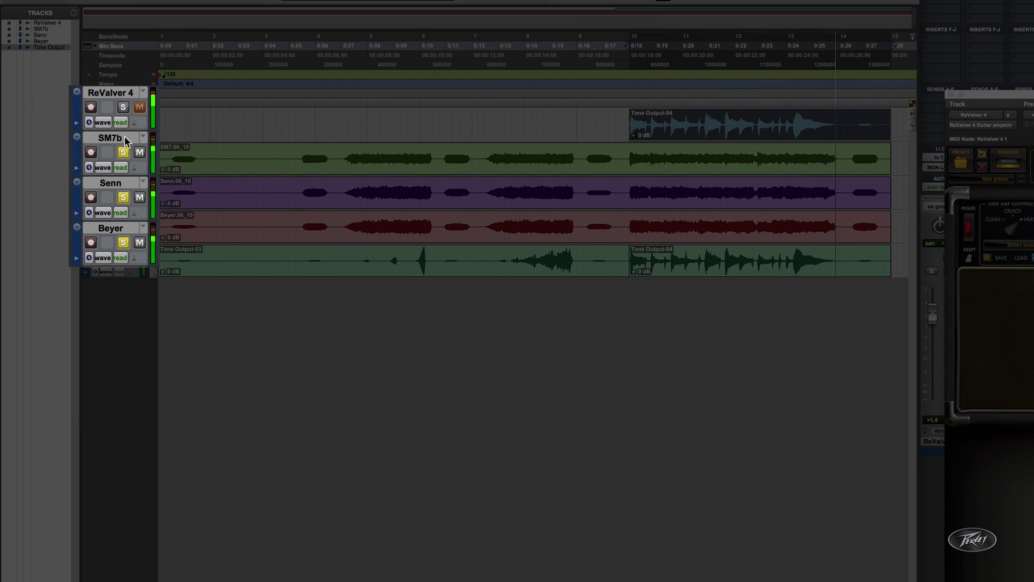
{"action": "left_click", "coordinate": [124, 107]}
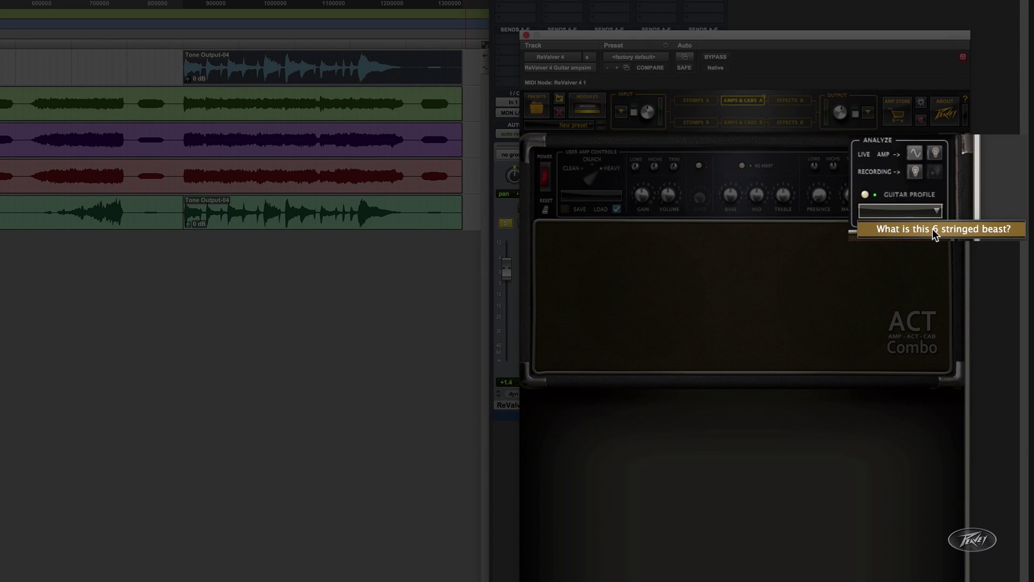
Choose "What is this 6 stringed beast?" as the ACT Combo's guitar profile.
{"action": "left_click", "coordinate": [934, 230]}
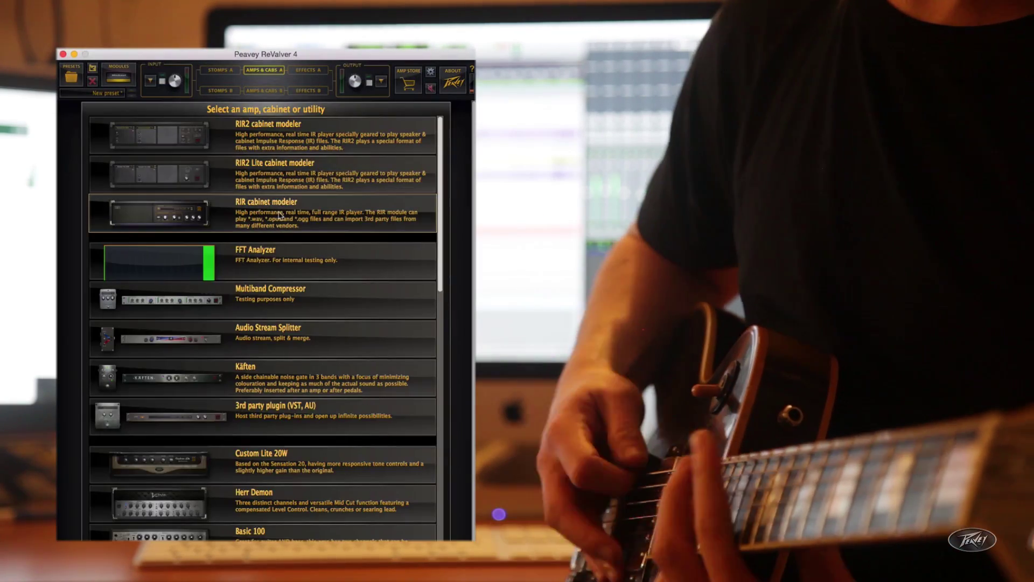
In standalone Peavey ReValver 4, add the ACT Combo and load "6534 crunch on heavy setting.wav" for recording analysis.
{"action": "scroll", "coordinate": [280, 220], "scroll_direction": "down", "scroll_amount": 8}
{"action": "scroll", "coordinate": [280, 221], "scroll_direction": "down", "scroll_amount": 9}
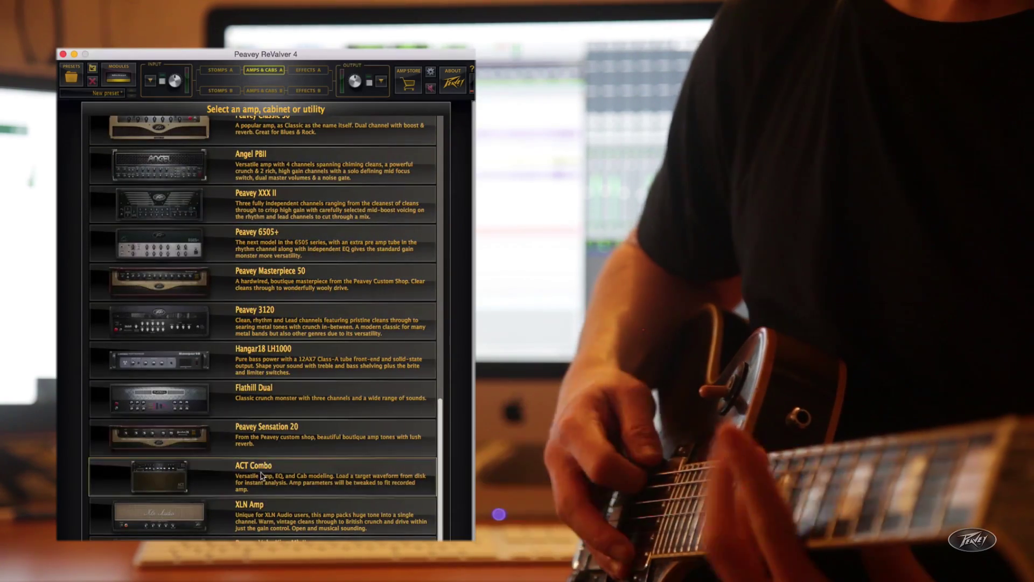
{"action": "left_click", "coordinate": [262, 477]}
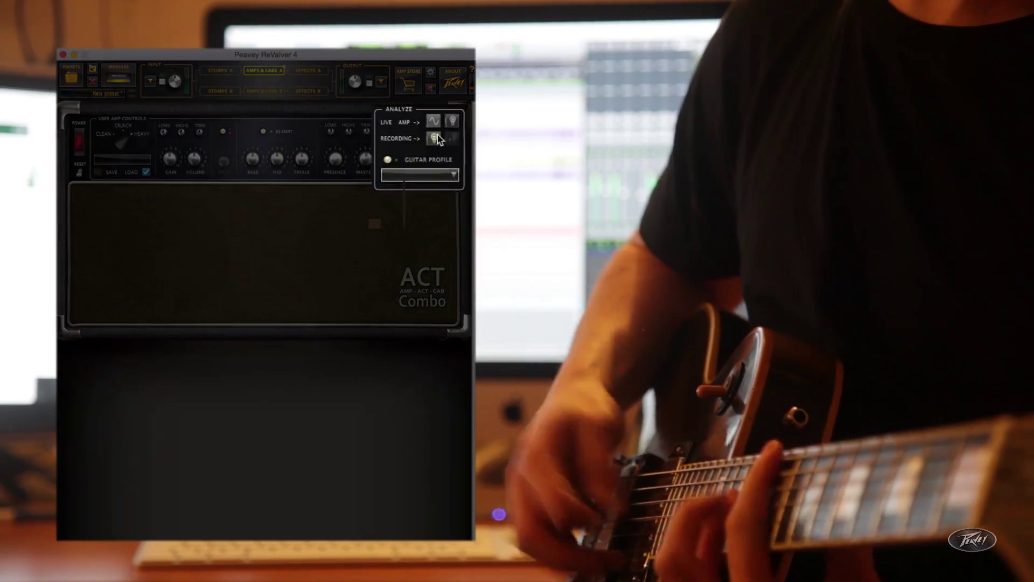
{"action": "left_click", "coordinate": [435, 136]}
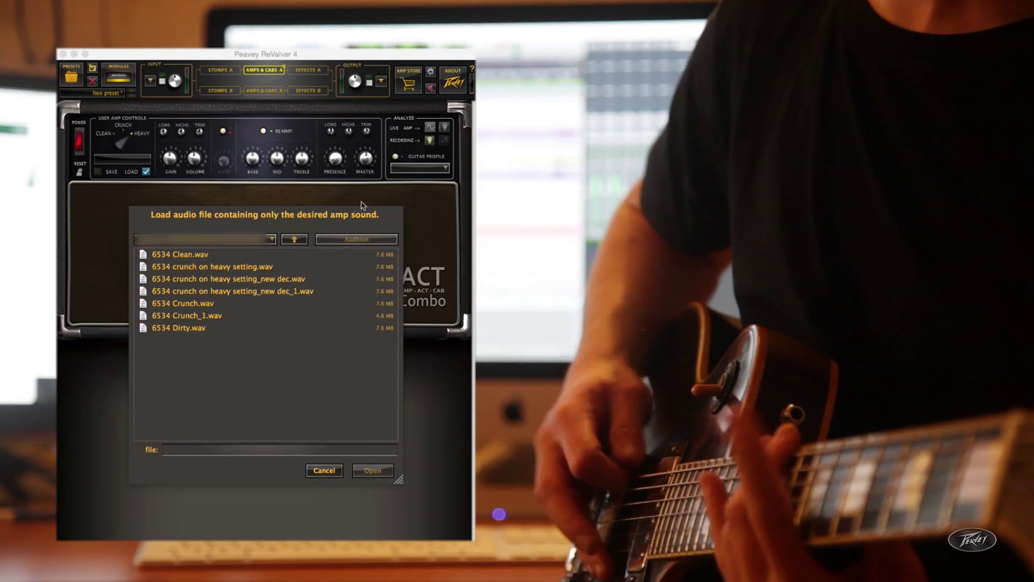
{"action": "double_click", "coordinate": [256, 267]}
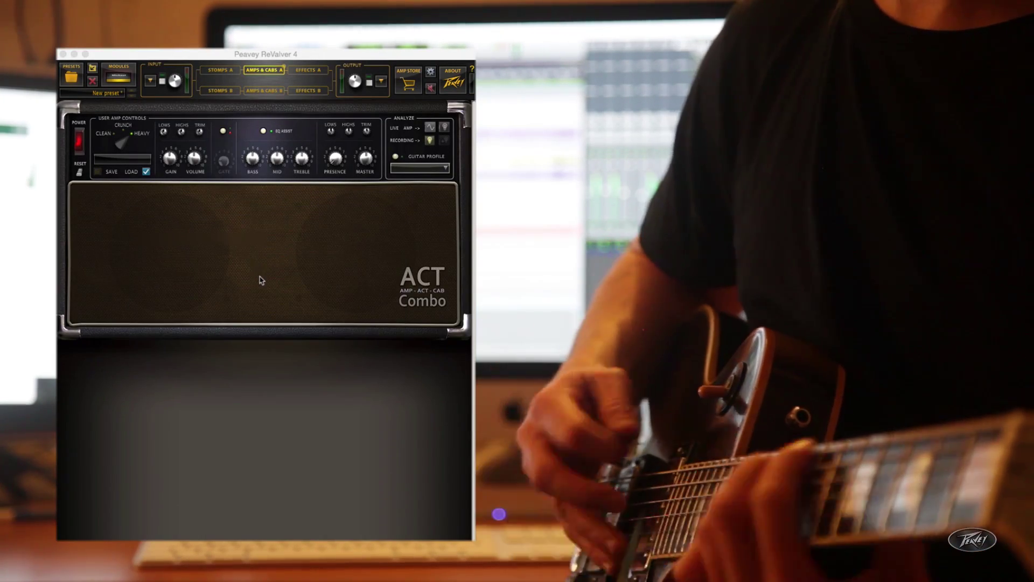